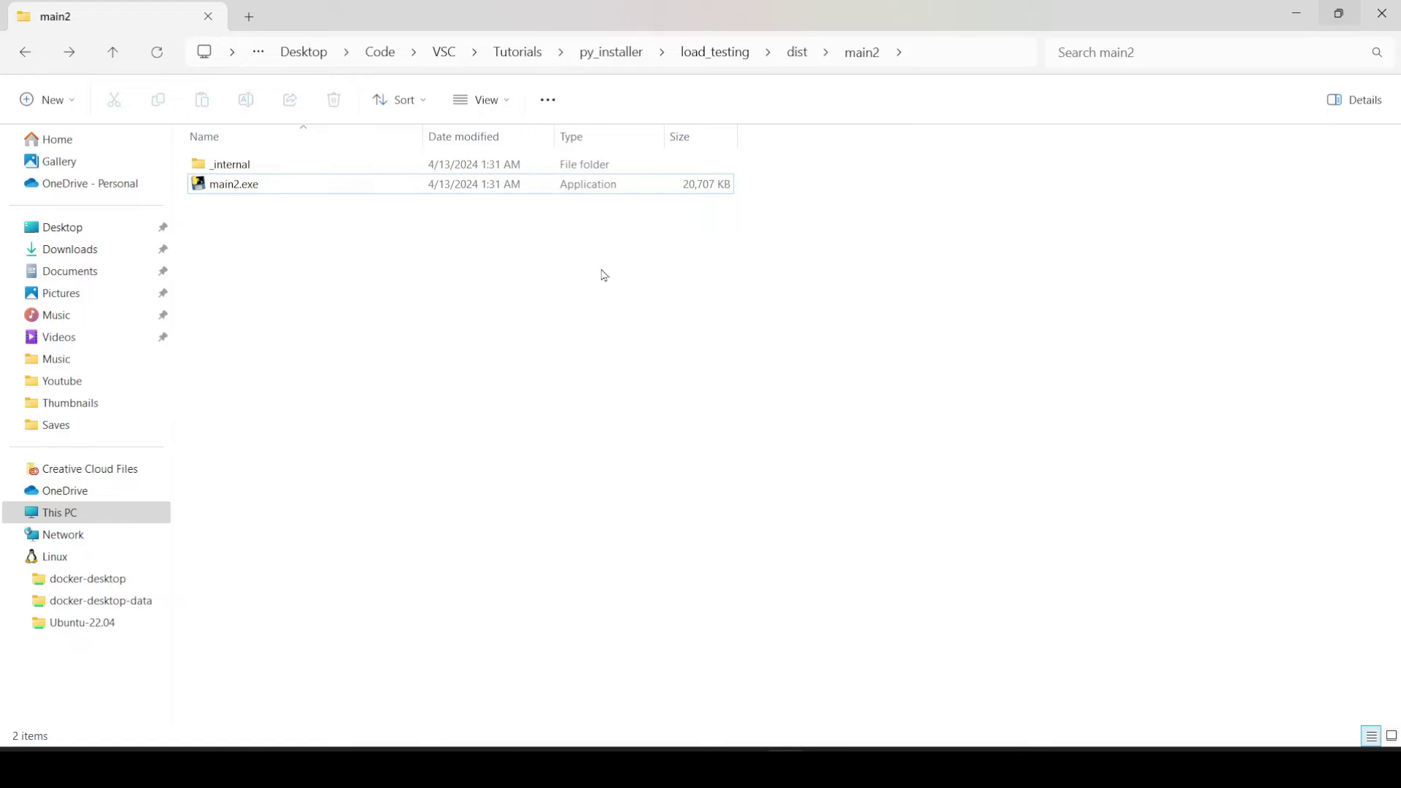
Bring up the Windows Start menu to search for an app.
key(super)
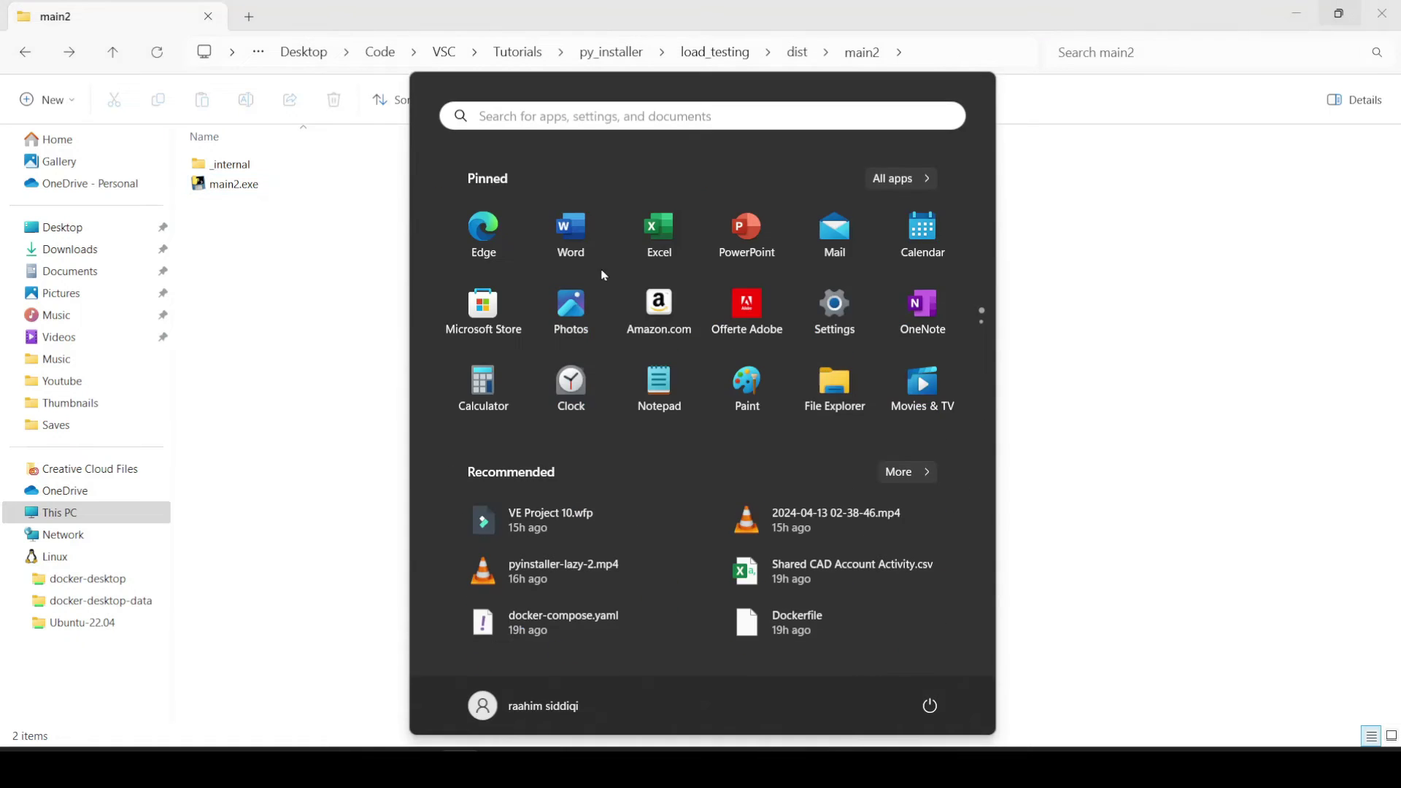
key(super)
key(super)
Search 'windows', launch Windows Security and go to Virus & threat protection.
text(windows)
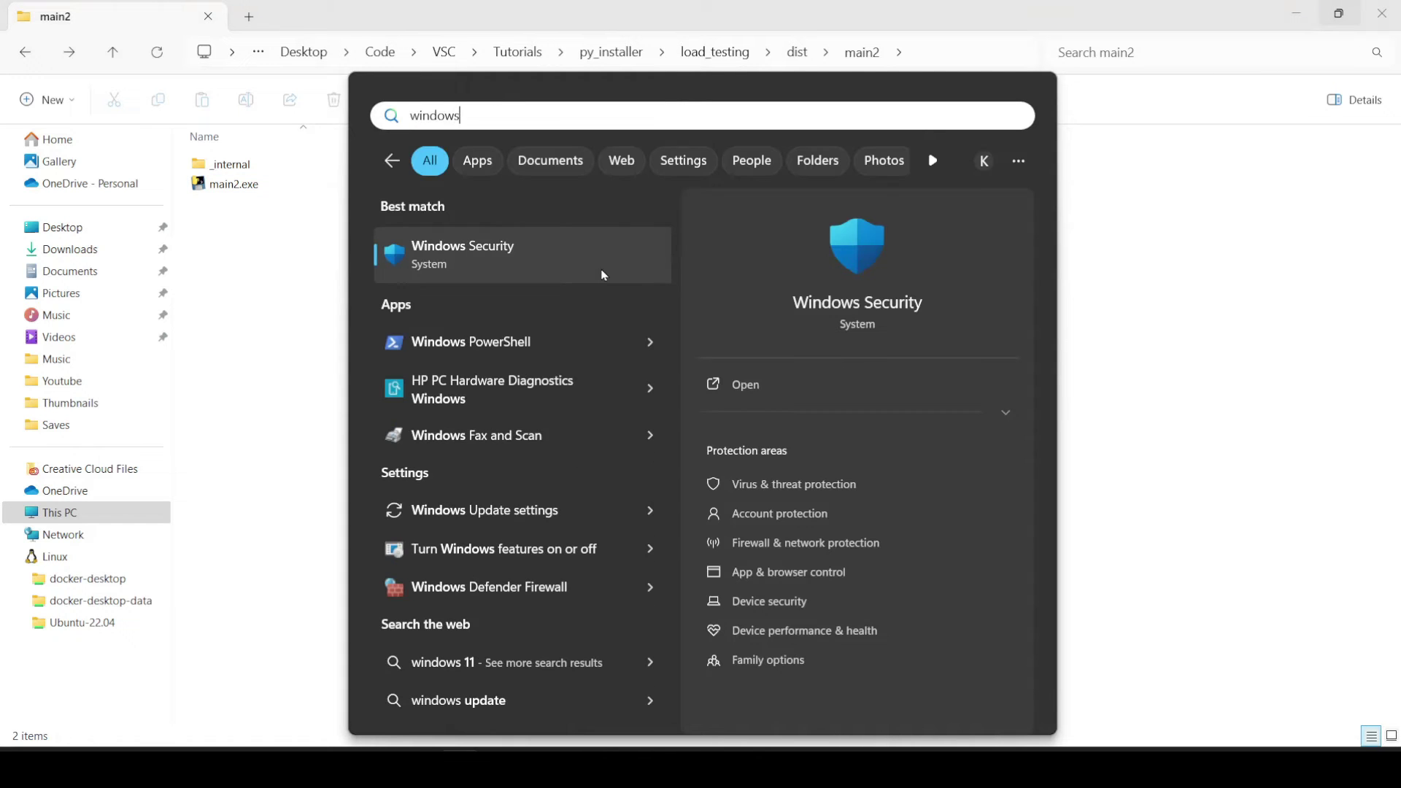
click(603, 275)
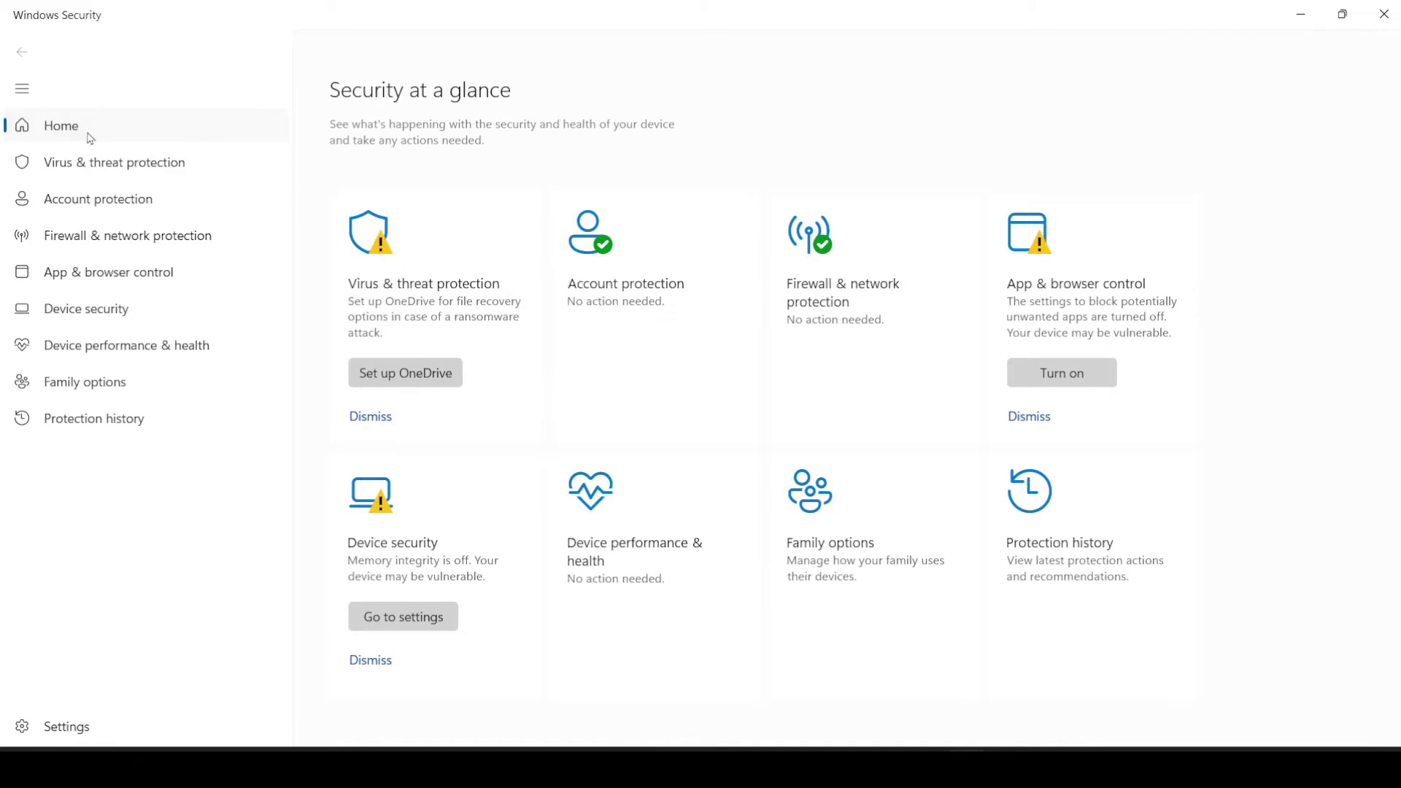
click(73, 164)
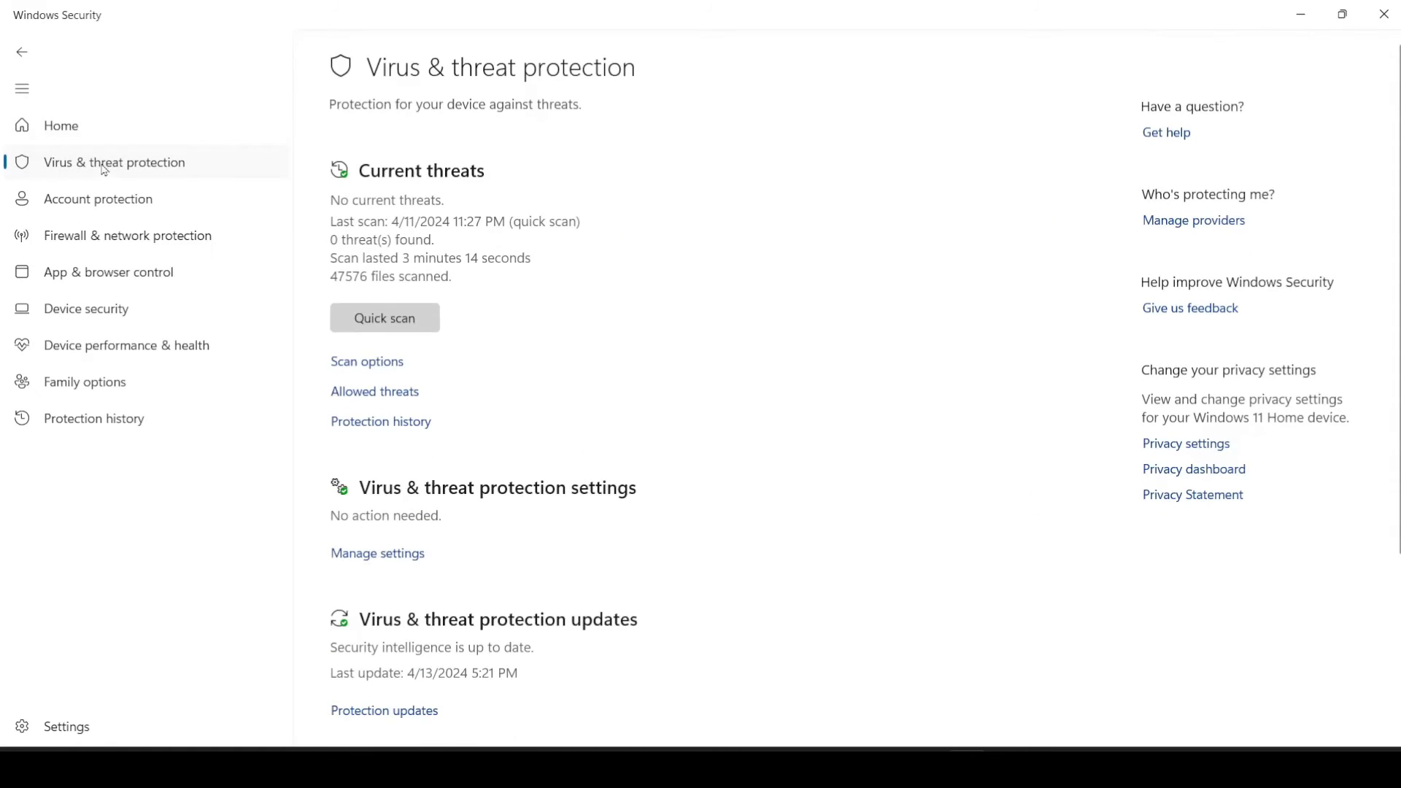
In Virus & threat protection settings, start a Folder exclusion, then cancel the folder picker.
scroll(427, 376, down, 3)
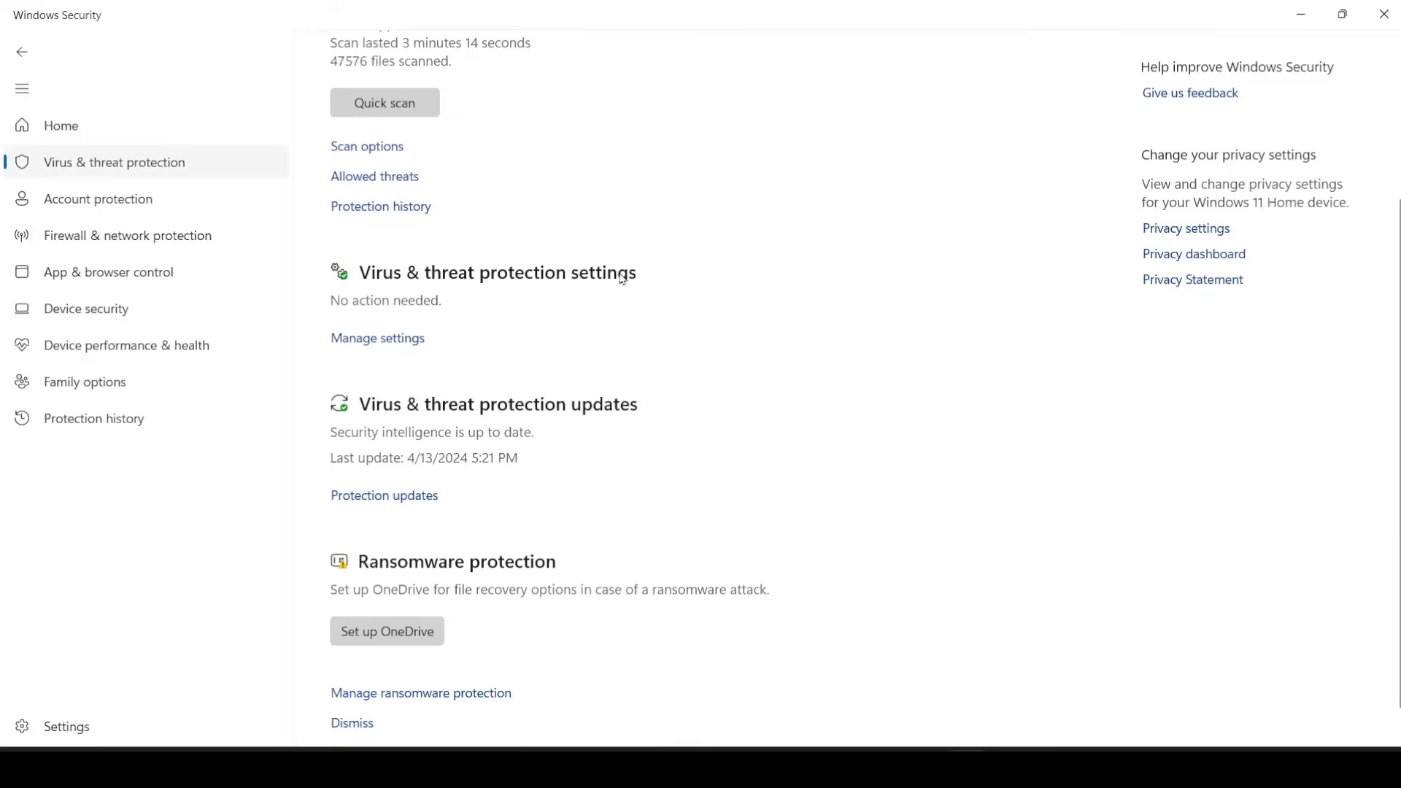
click(402, 340)
scroll(409, 343, down, 10)
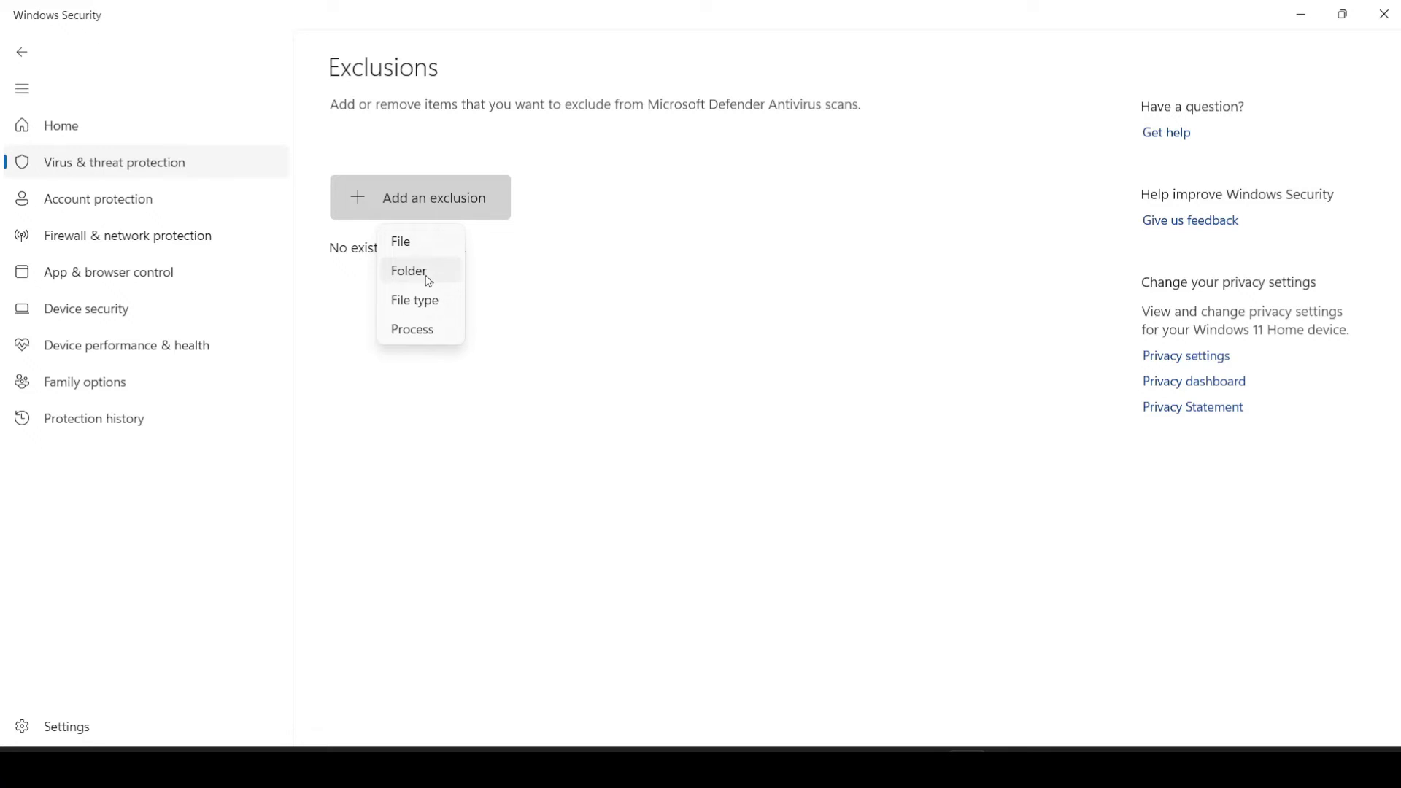
click(427, 278)
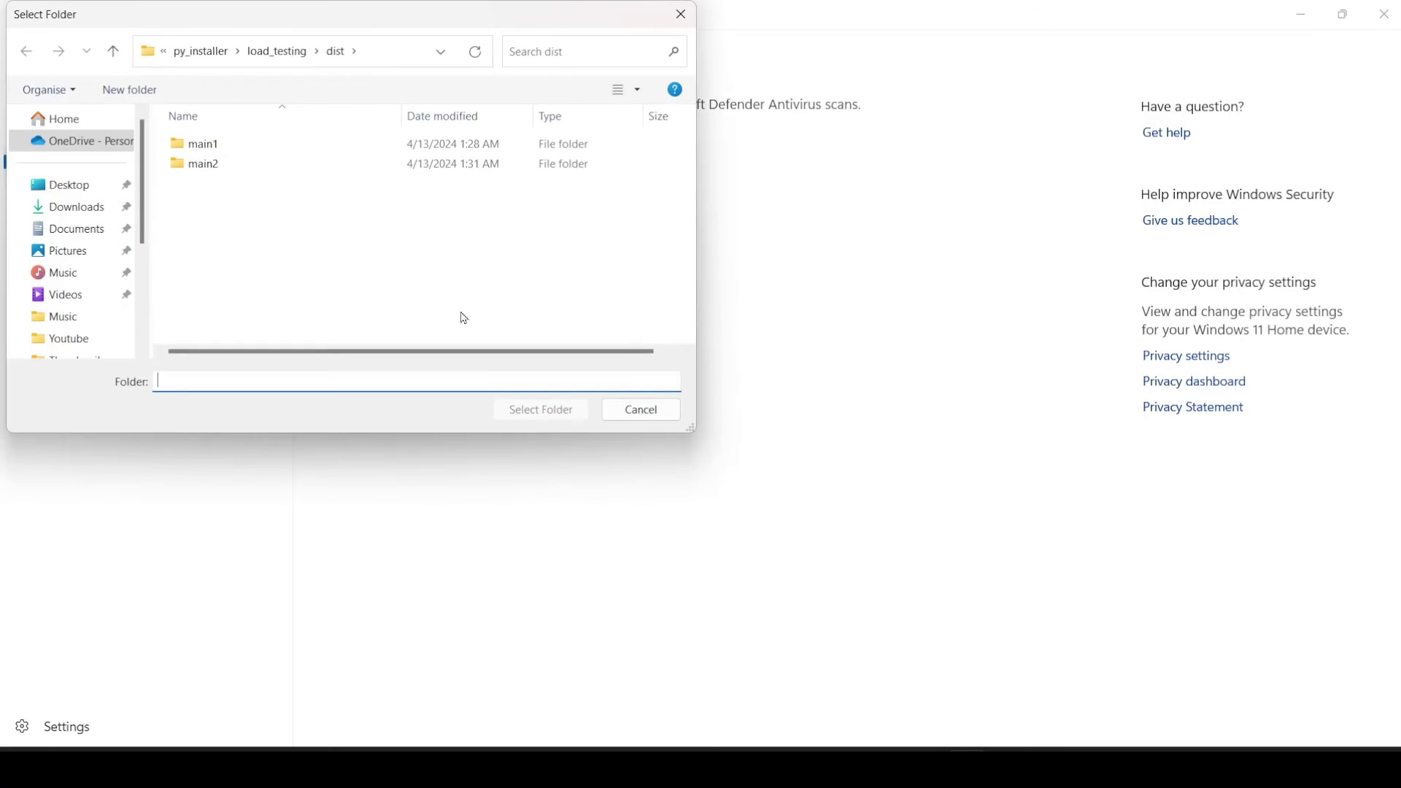
key(Escape)
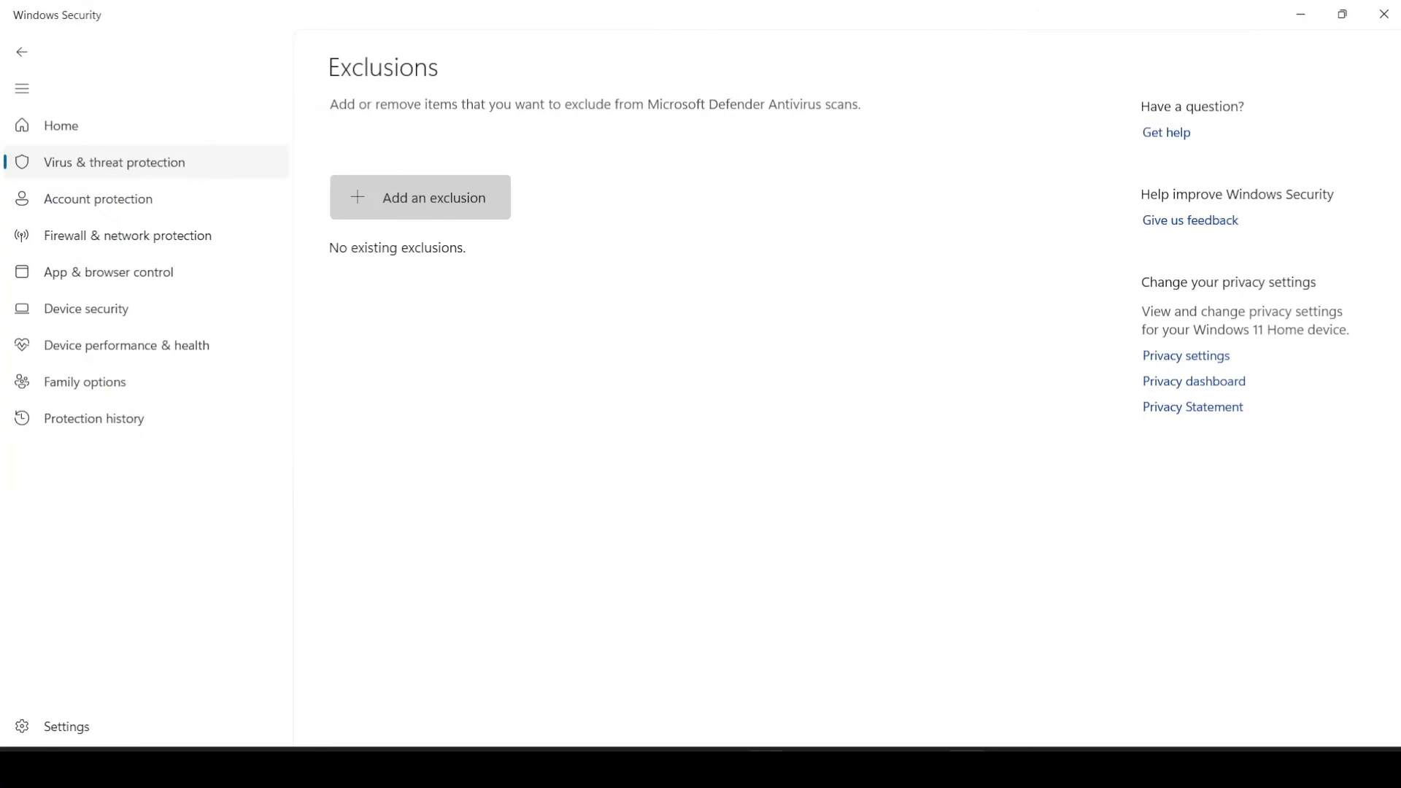
In File Explorer, open the _internal folder and scroll through its contents.
key(alt+Tab)
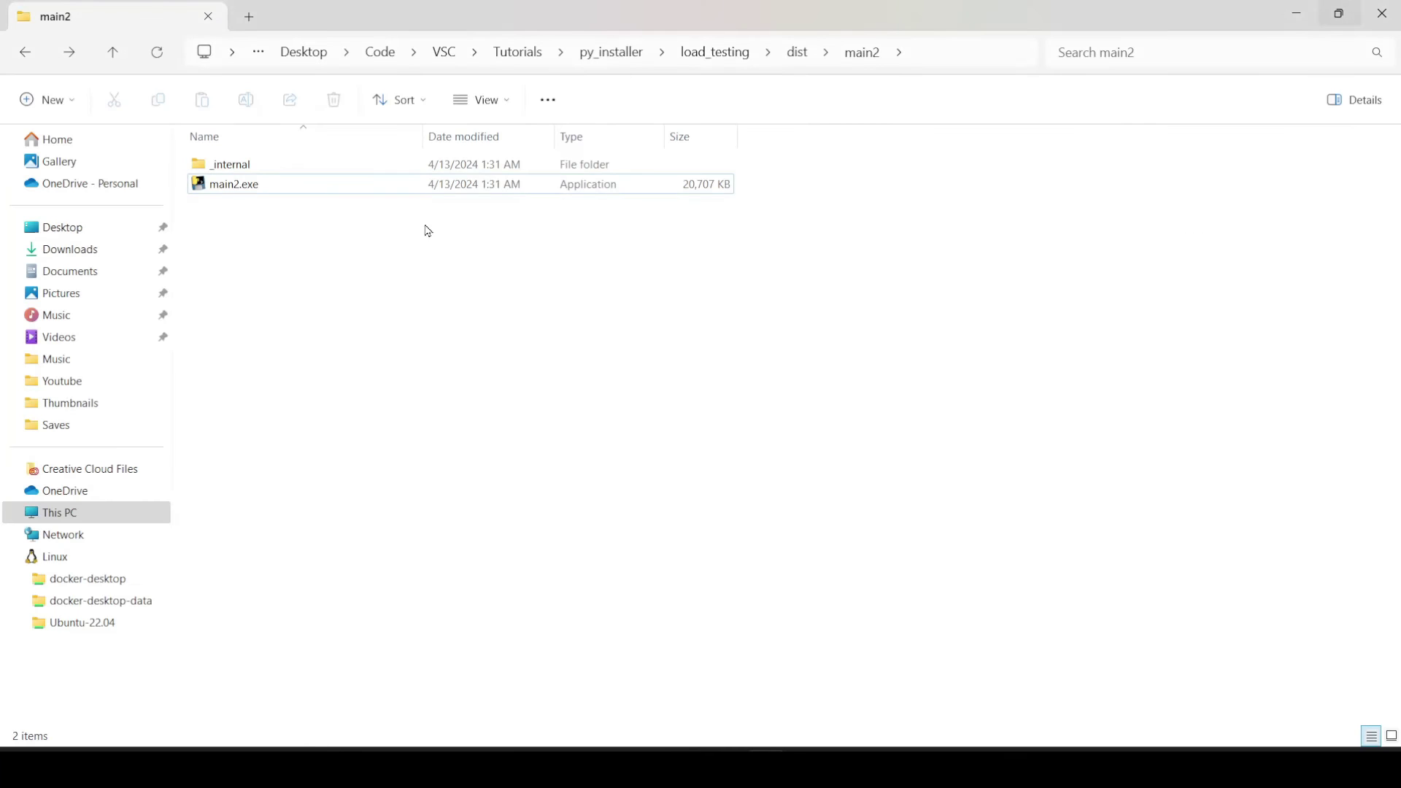
click(294, 170)
double_click(291, 169)
scroll(428, 300, down, 12)
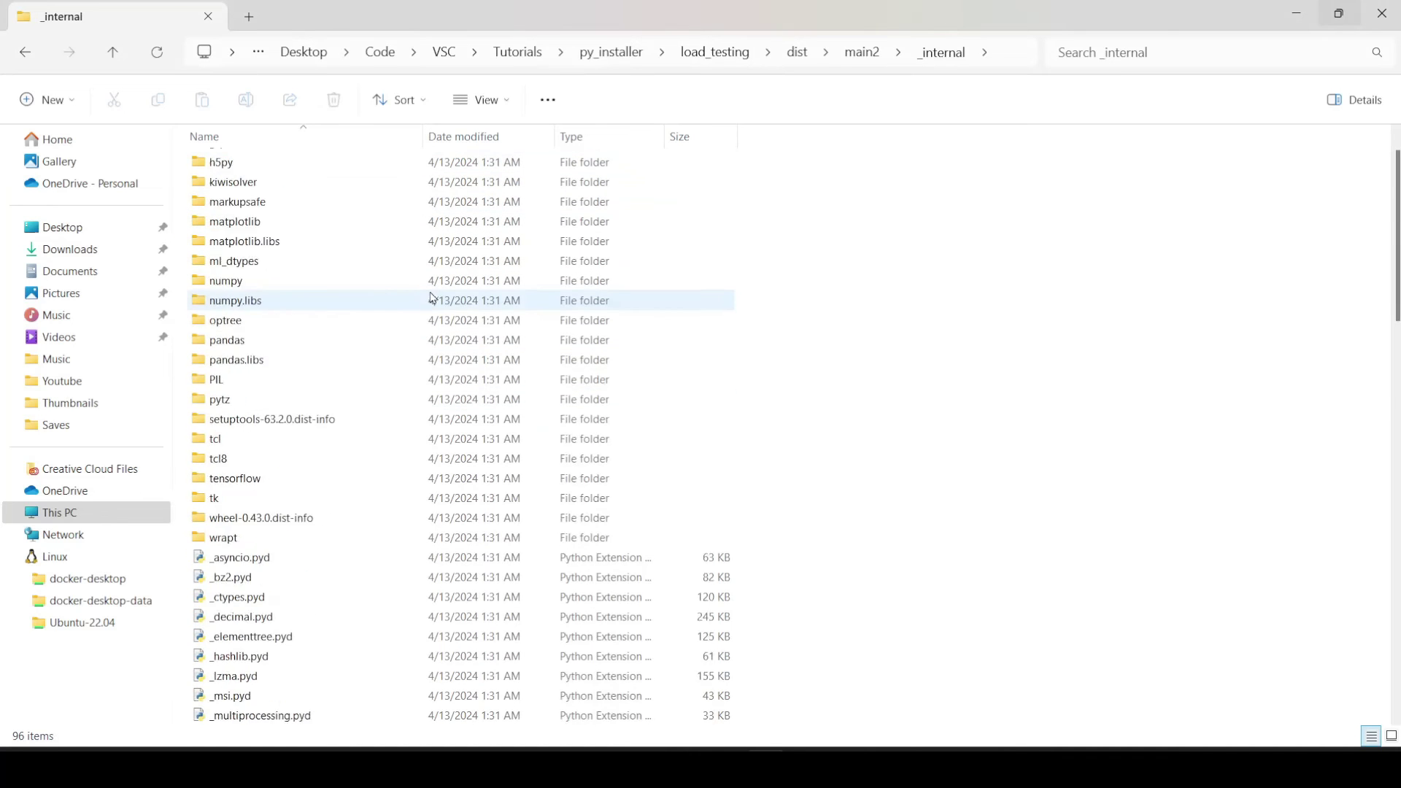
scroll(418, 357, down, 3)
scroll(418, 358, up, 20)
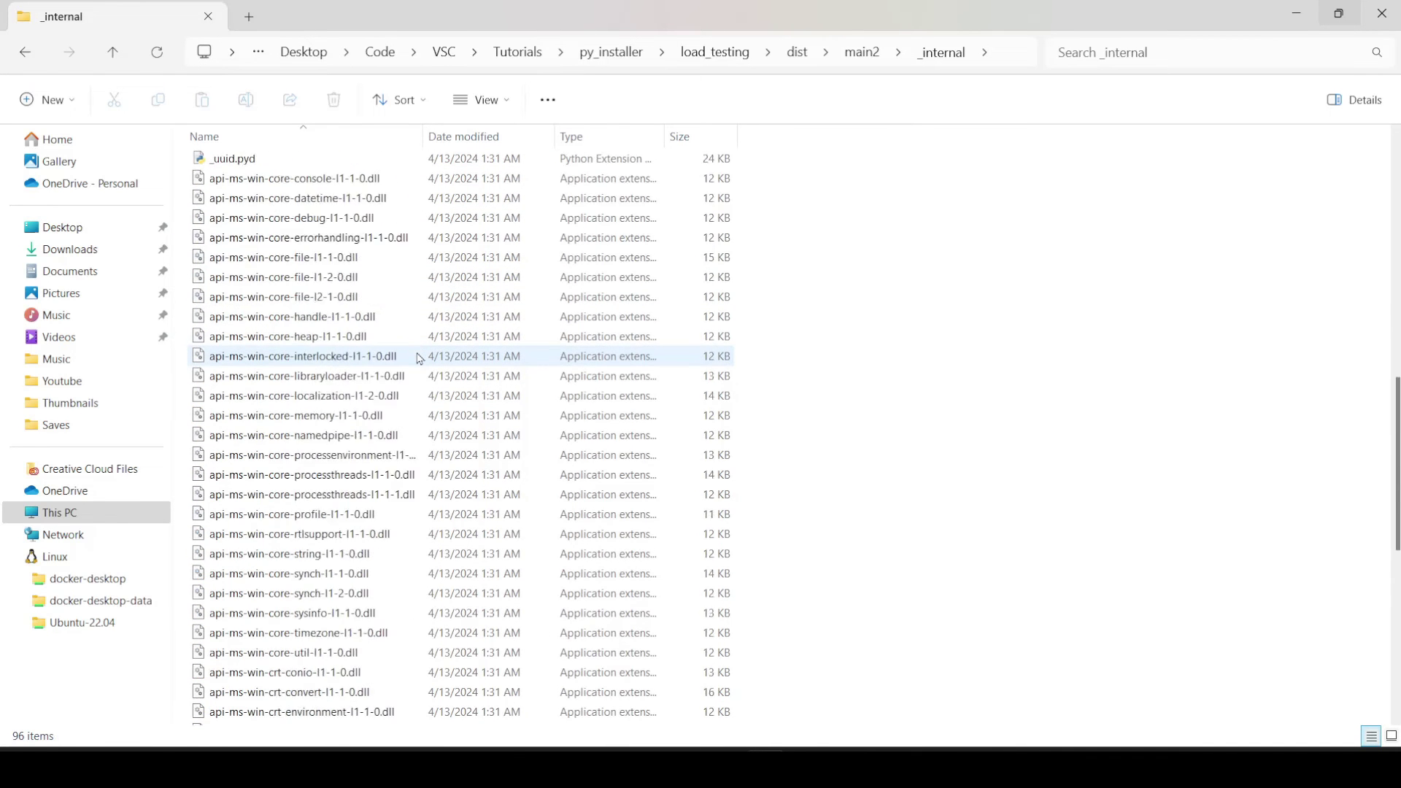
scroll(343, 264, down, 16)
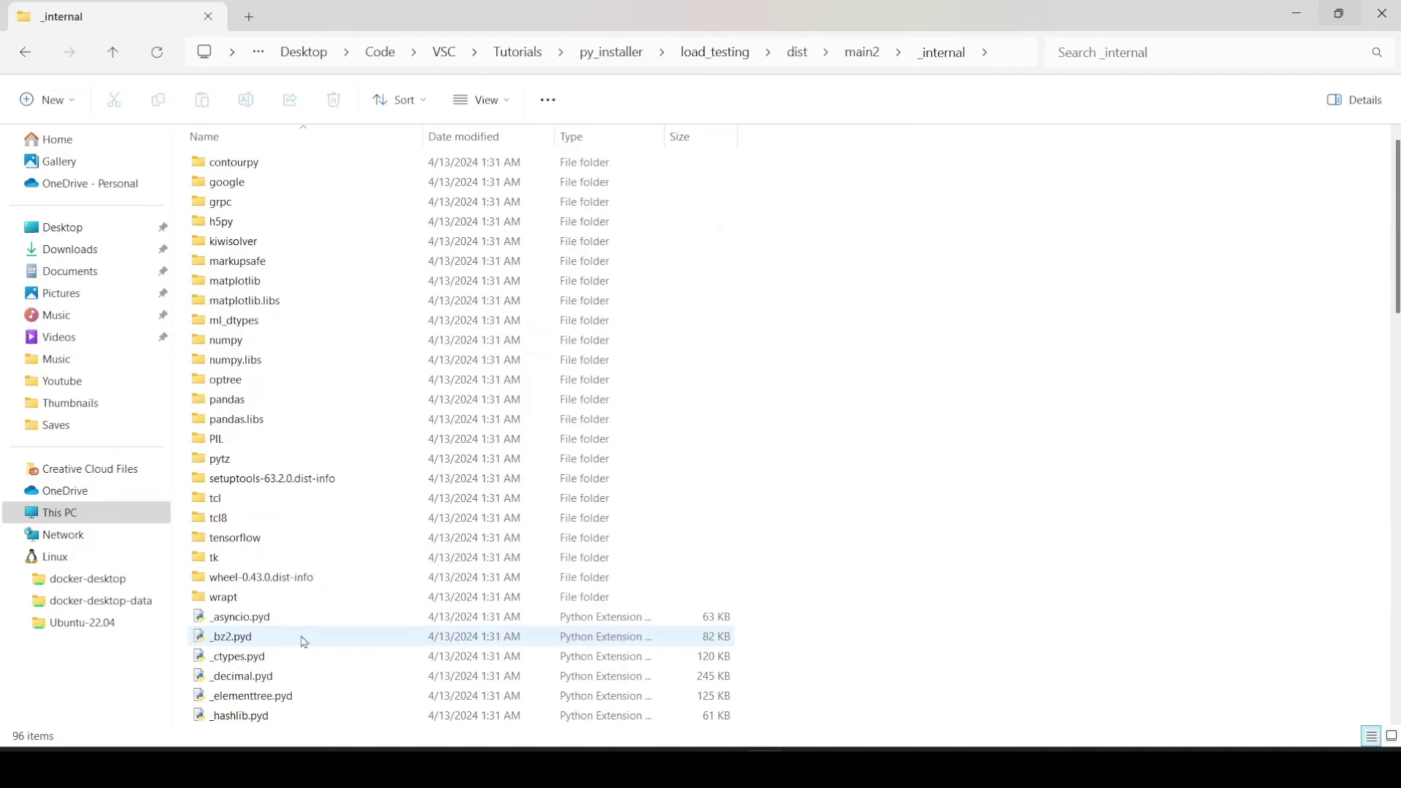
scroll(324, 476, down, 5)
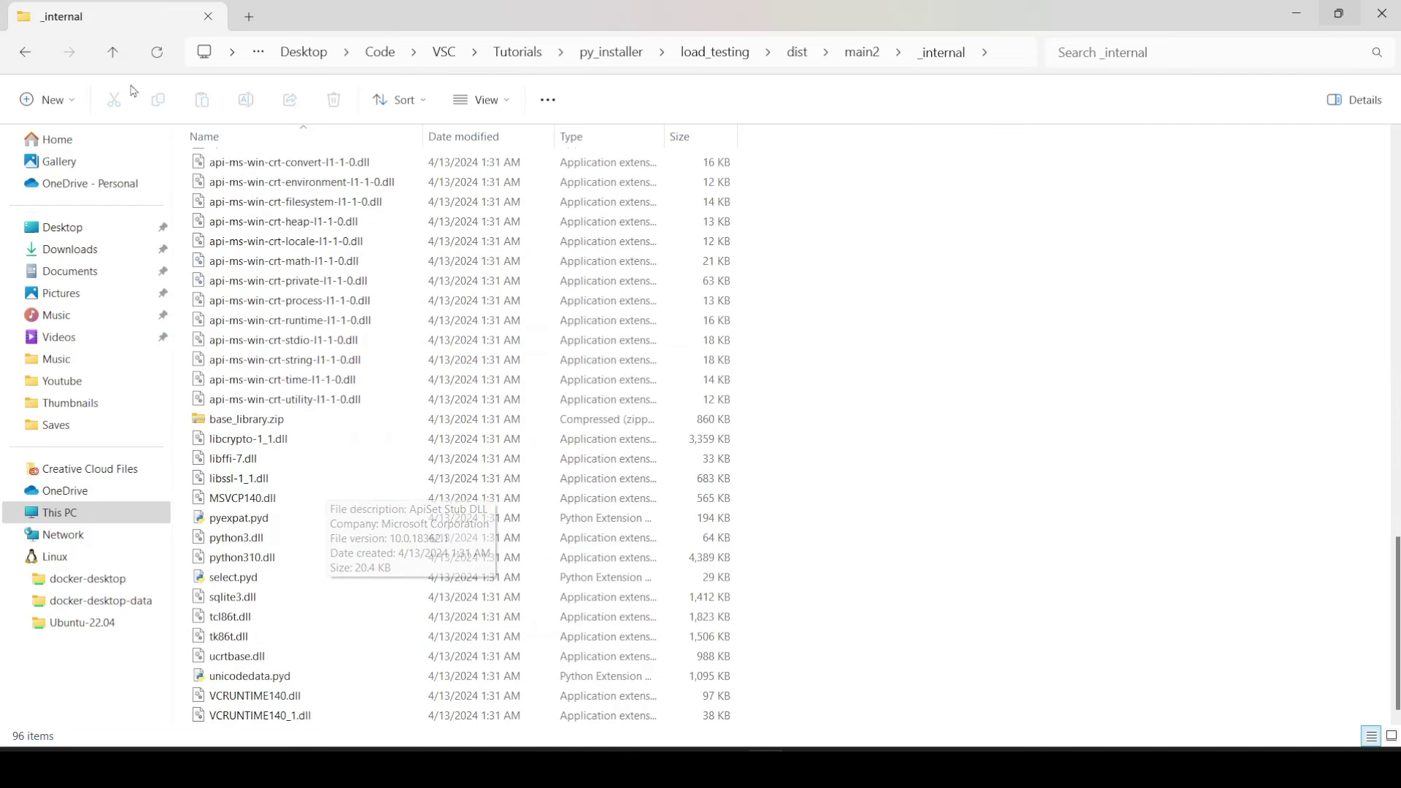
Return to dist\main2 and select both _internal and main2.exe.
click(28, 54)
click(357, 184)
click(799, 54)
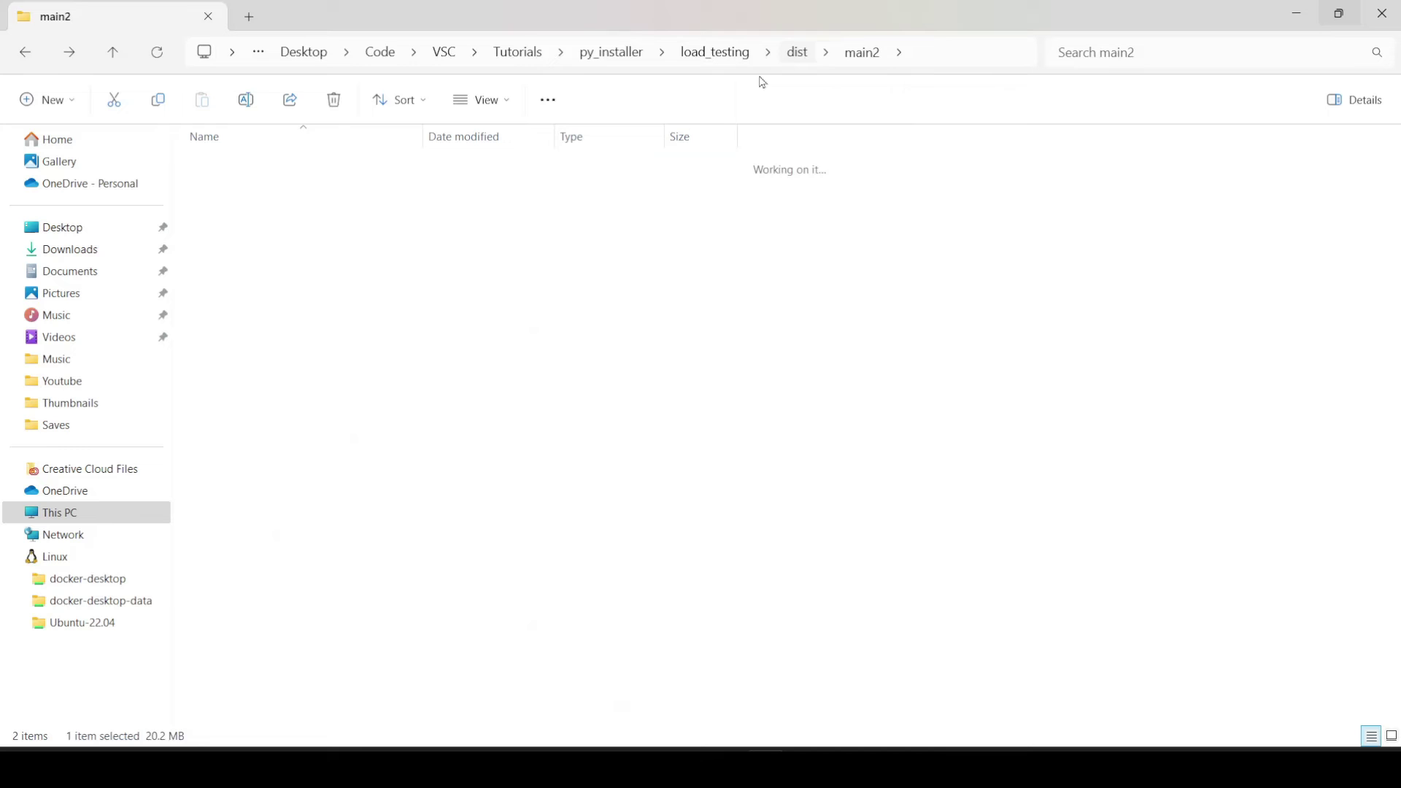
double_click(309, 184)
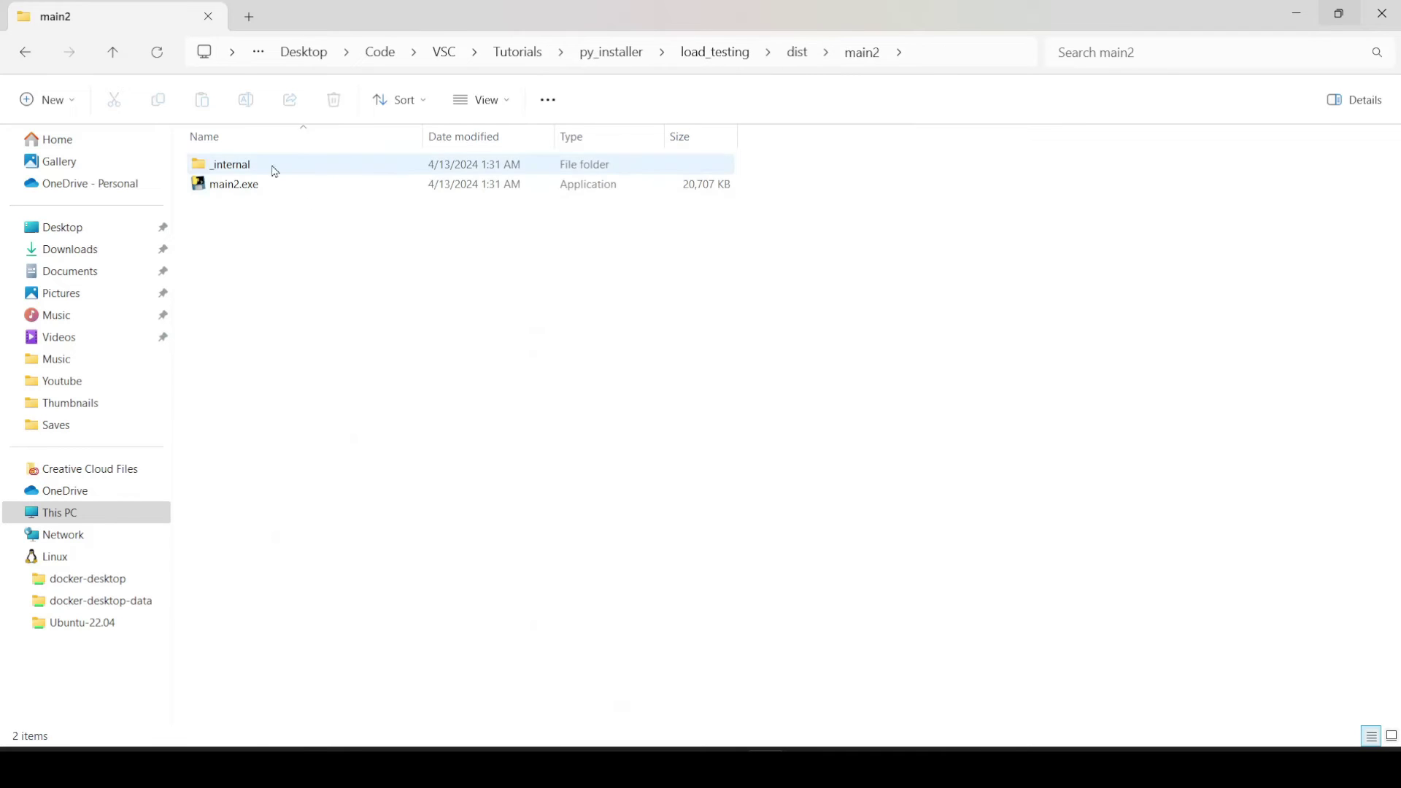
drag(316, 269, 263, 165)
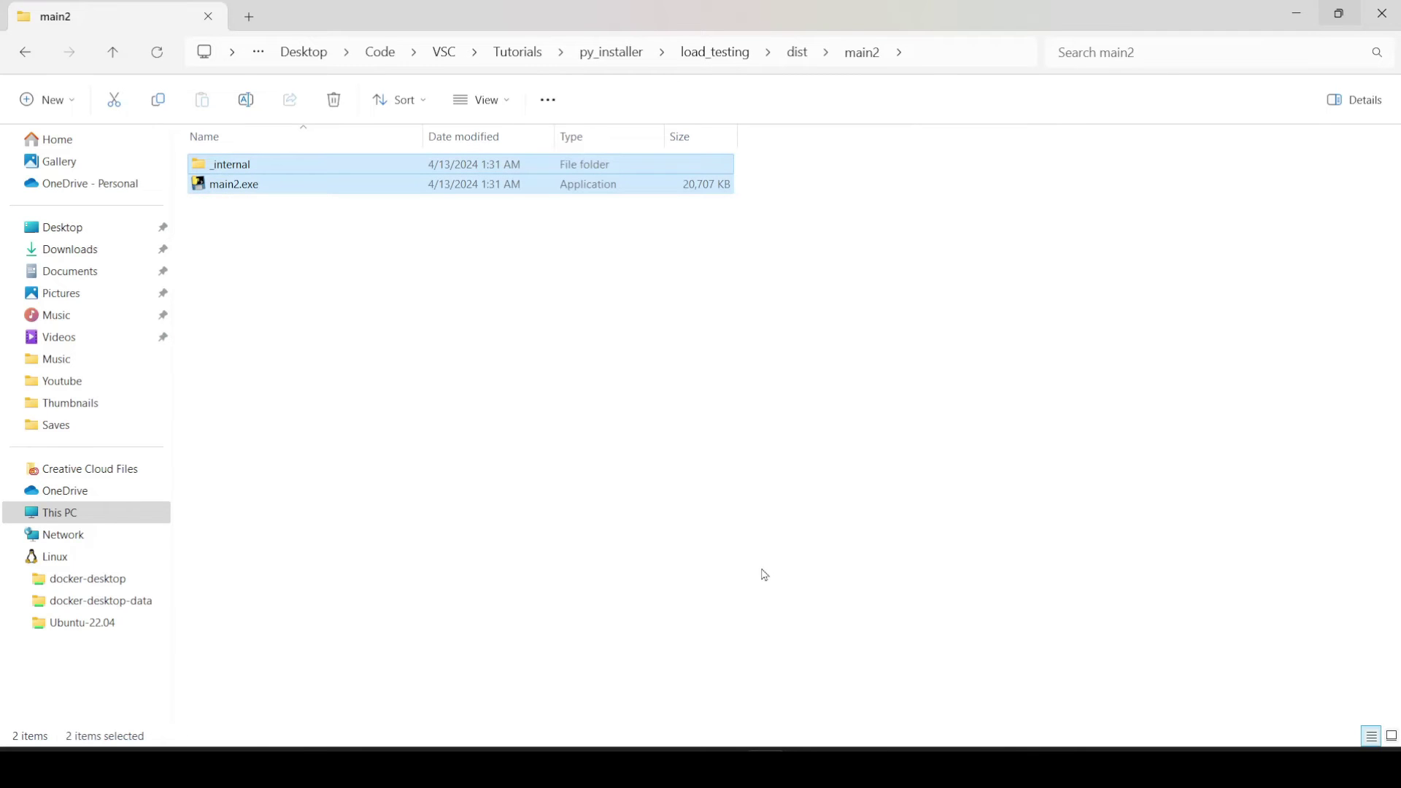
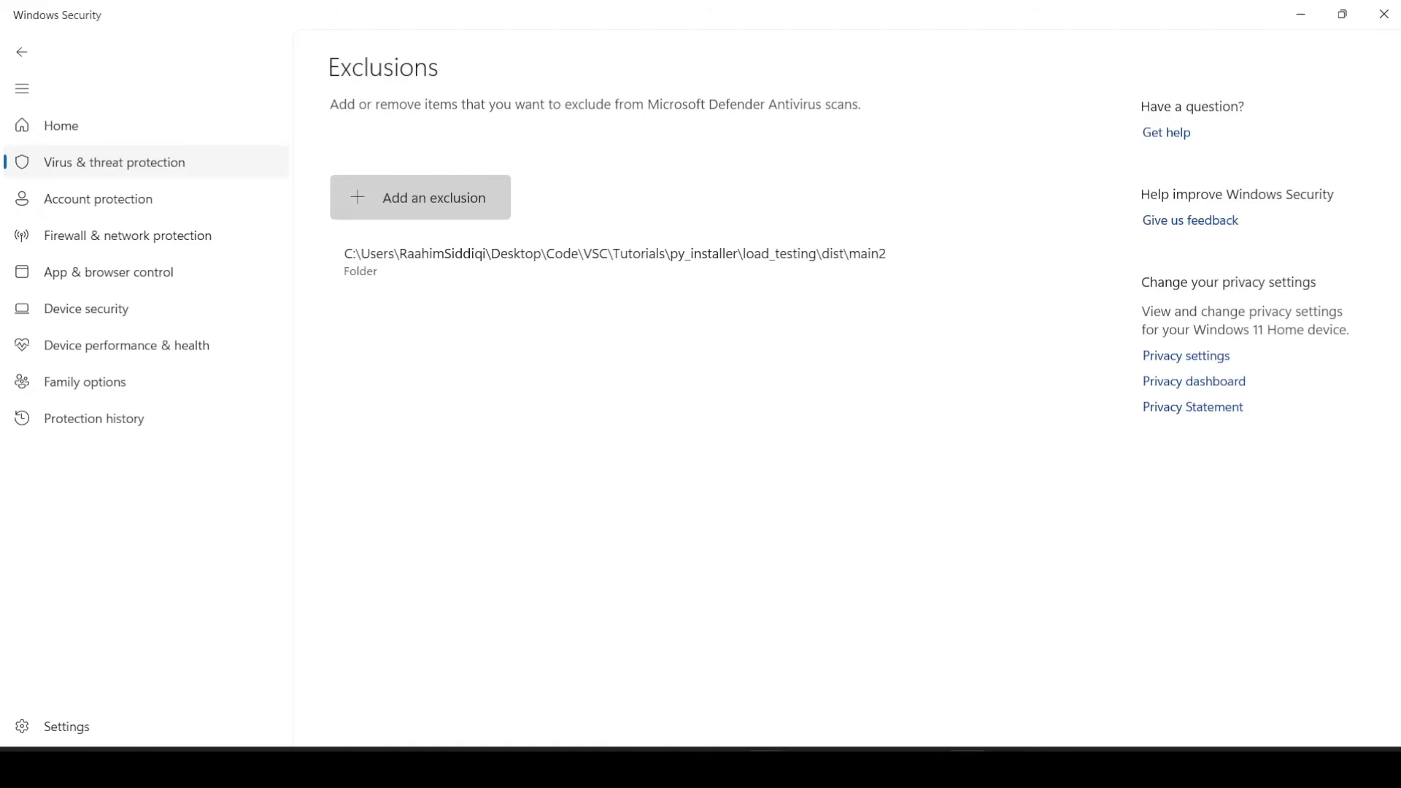
Bring up the dist\main2 folder with _internal and main2.exe, leaving nothing selected.
click(766, 770)
click(571, 315)
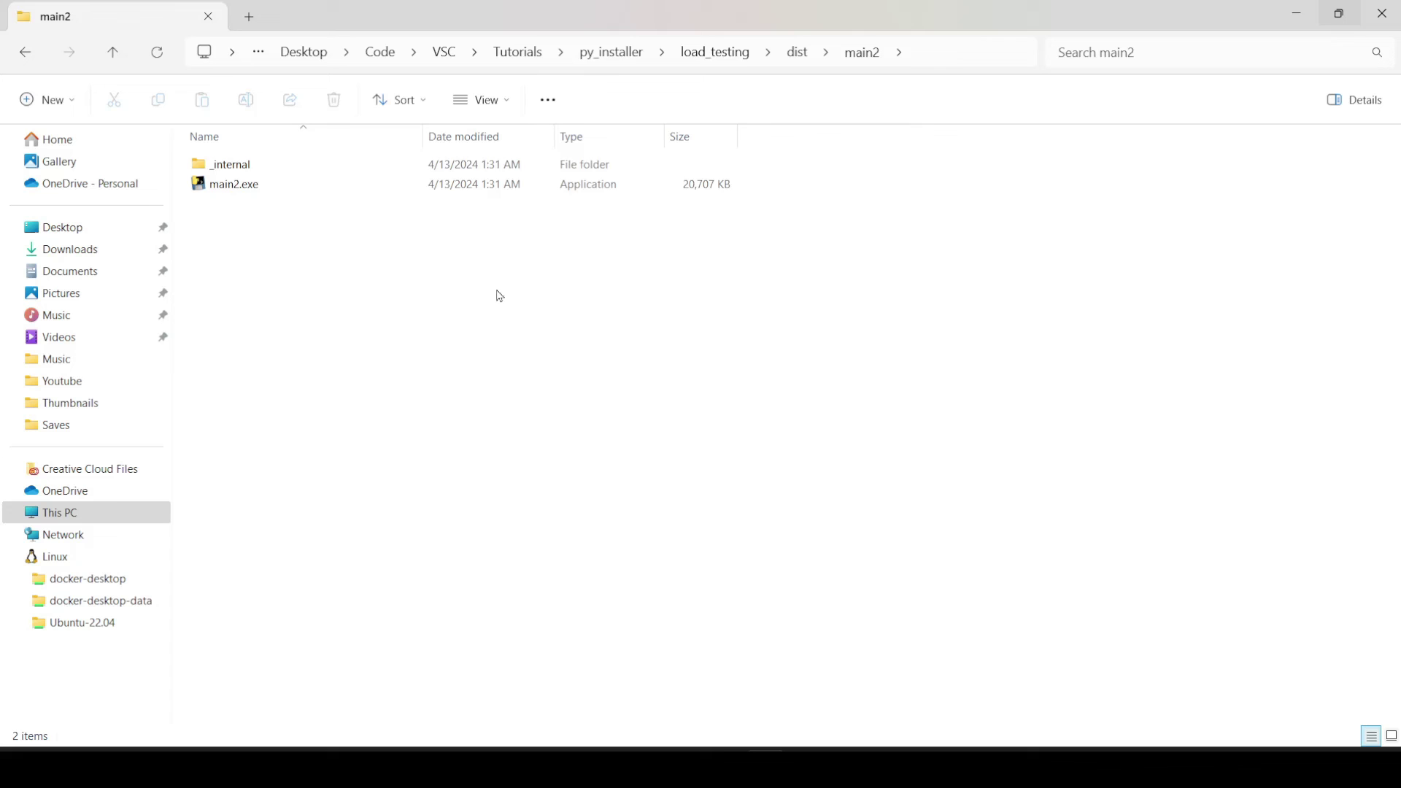
double_click(349, 171)
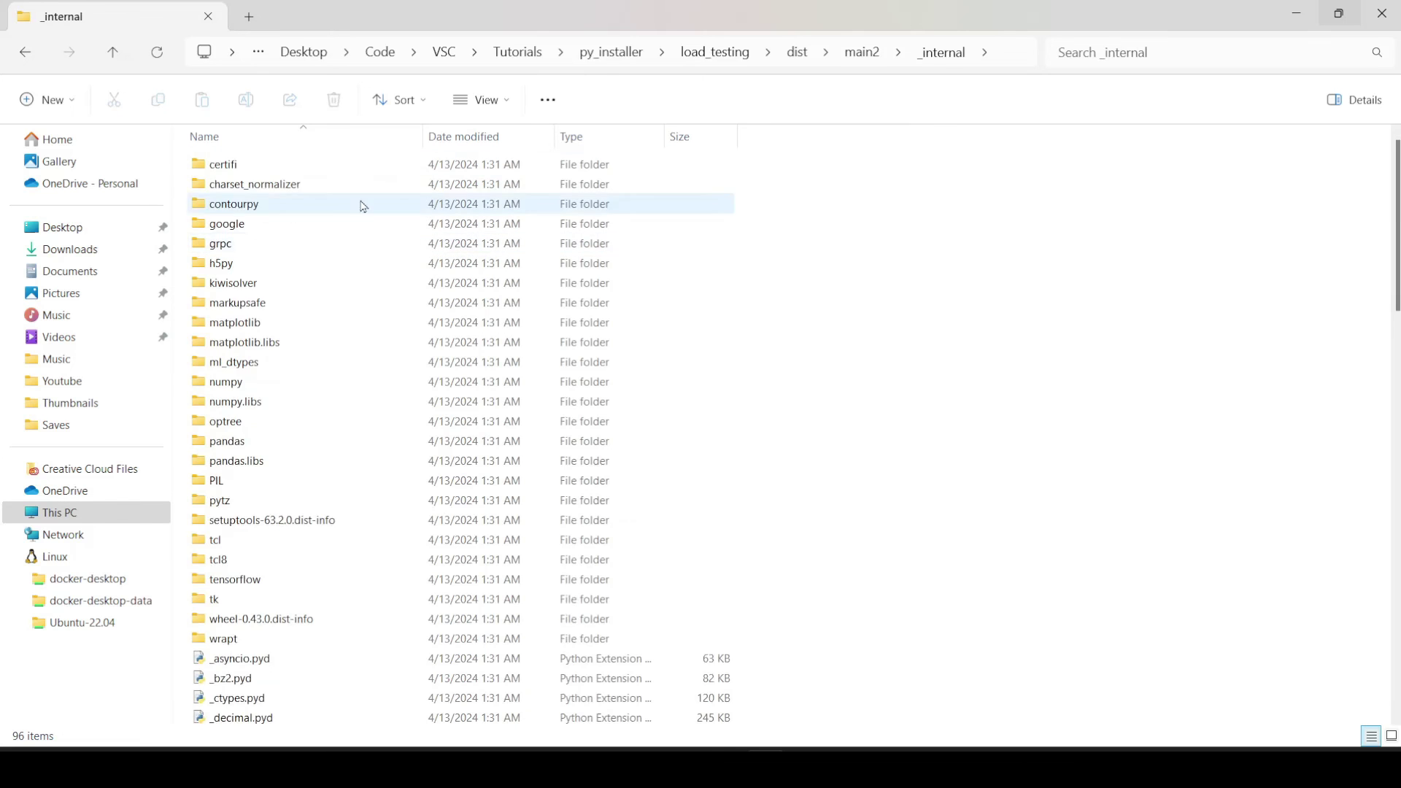
scroll(369, 341, down, 20)
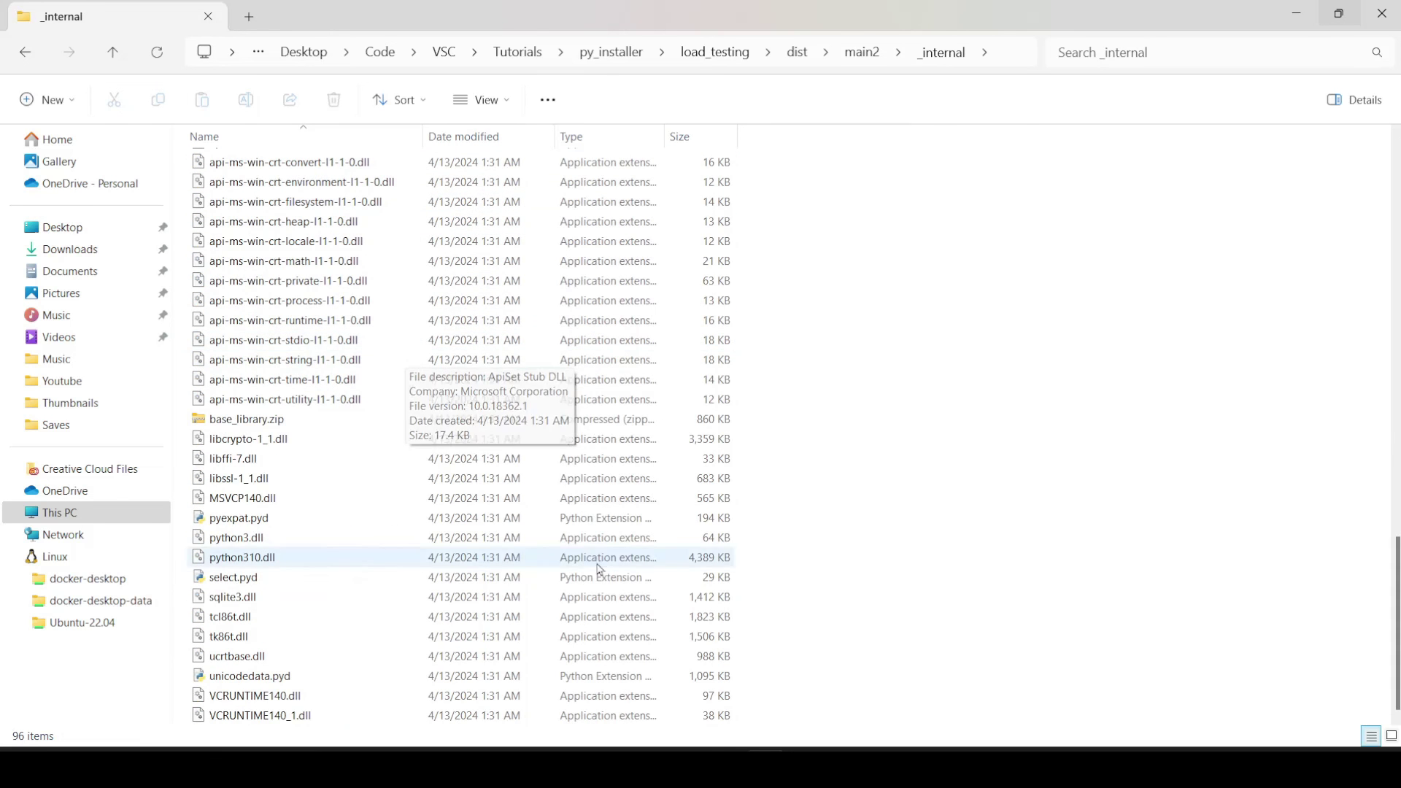
drag(913, 666, 363, 8)
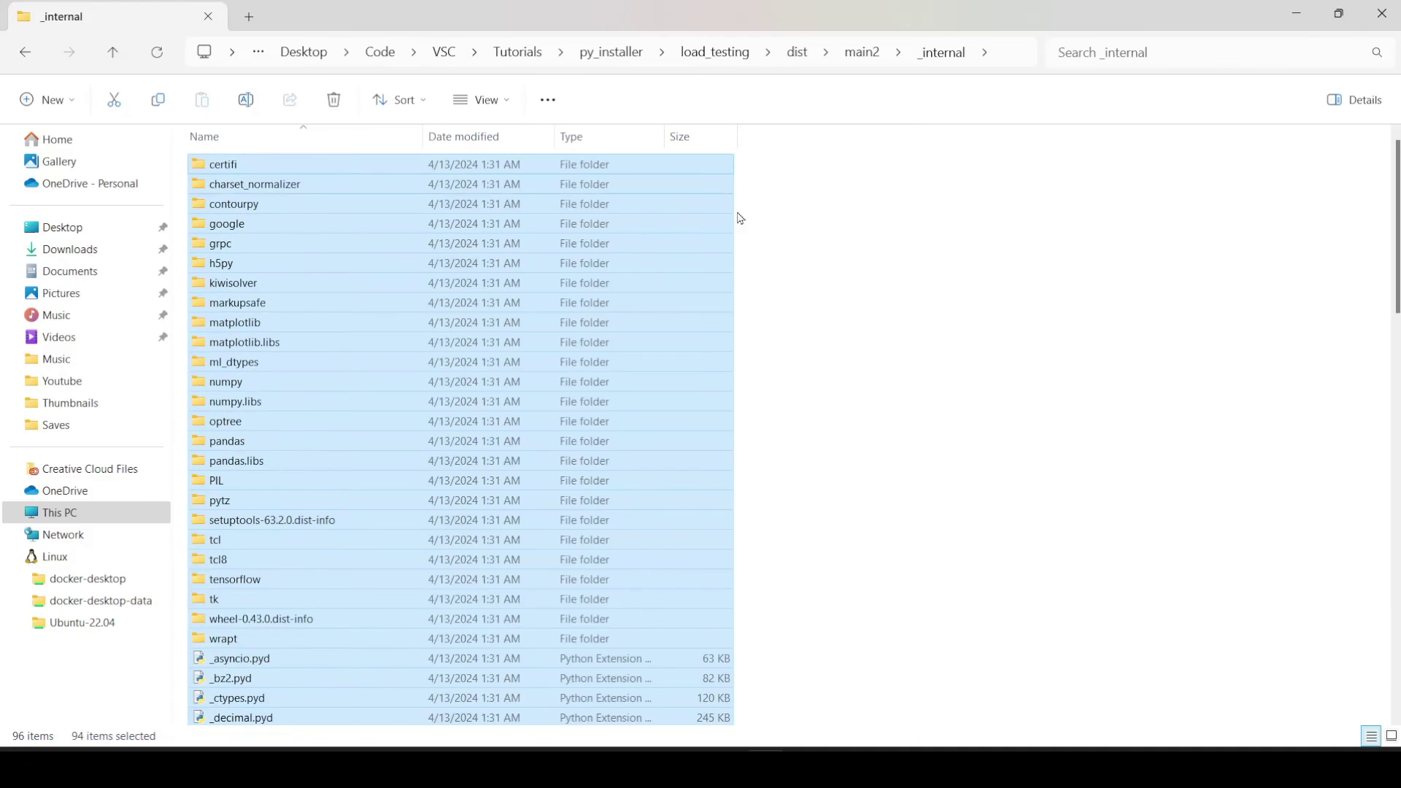
click(907, 292)
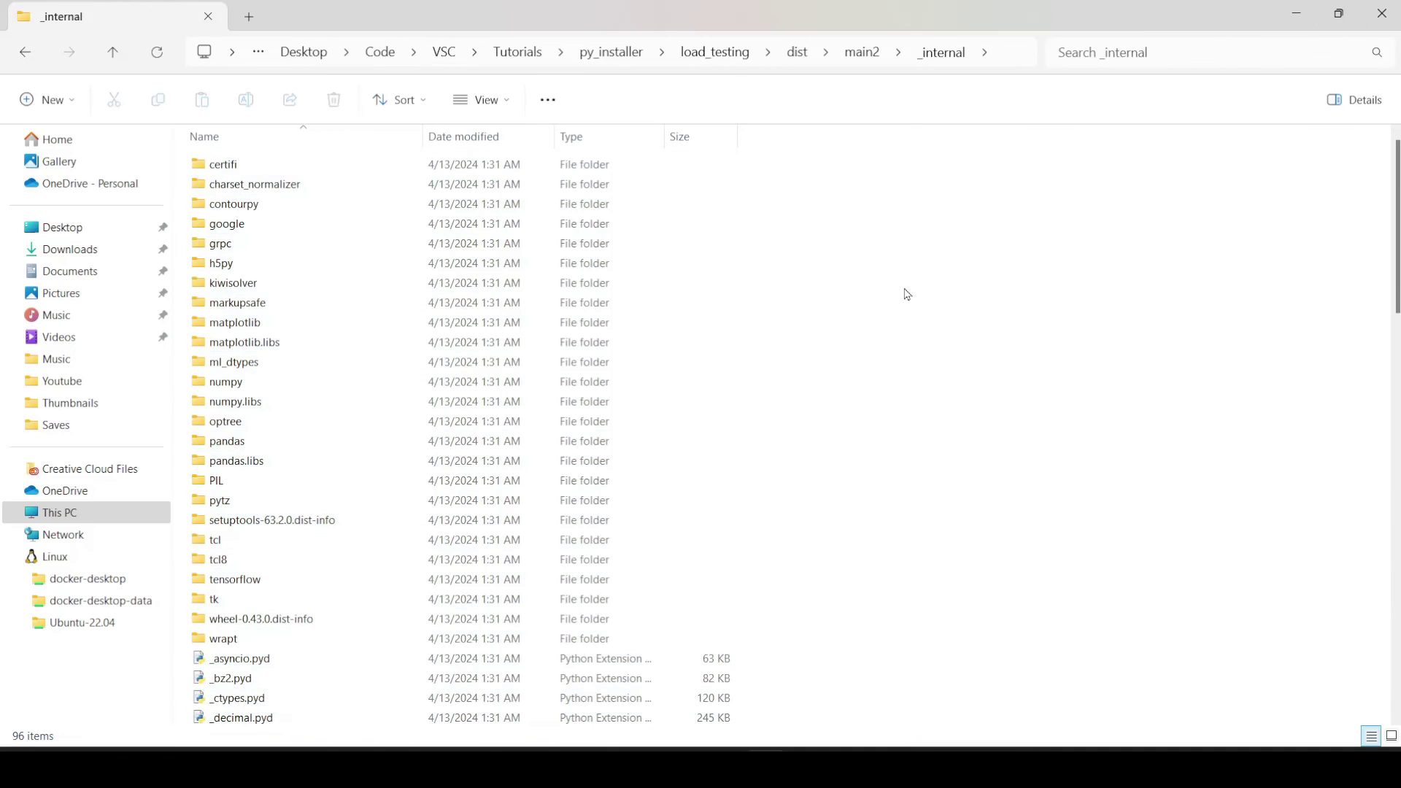
click(24, 53)
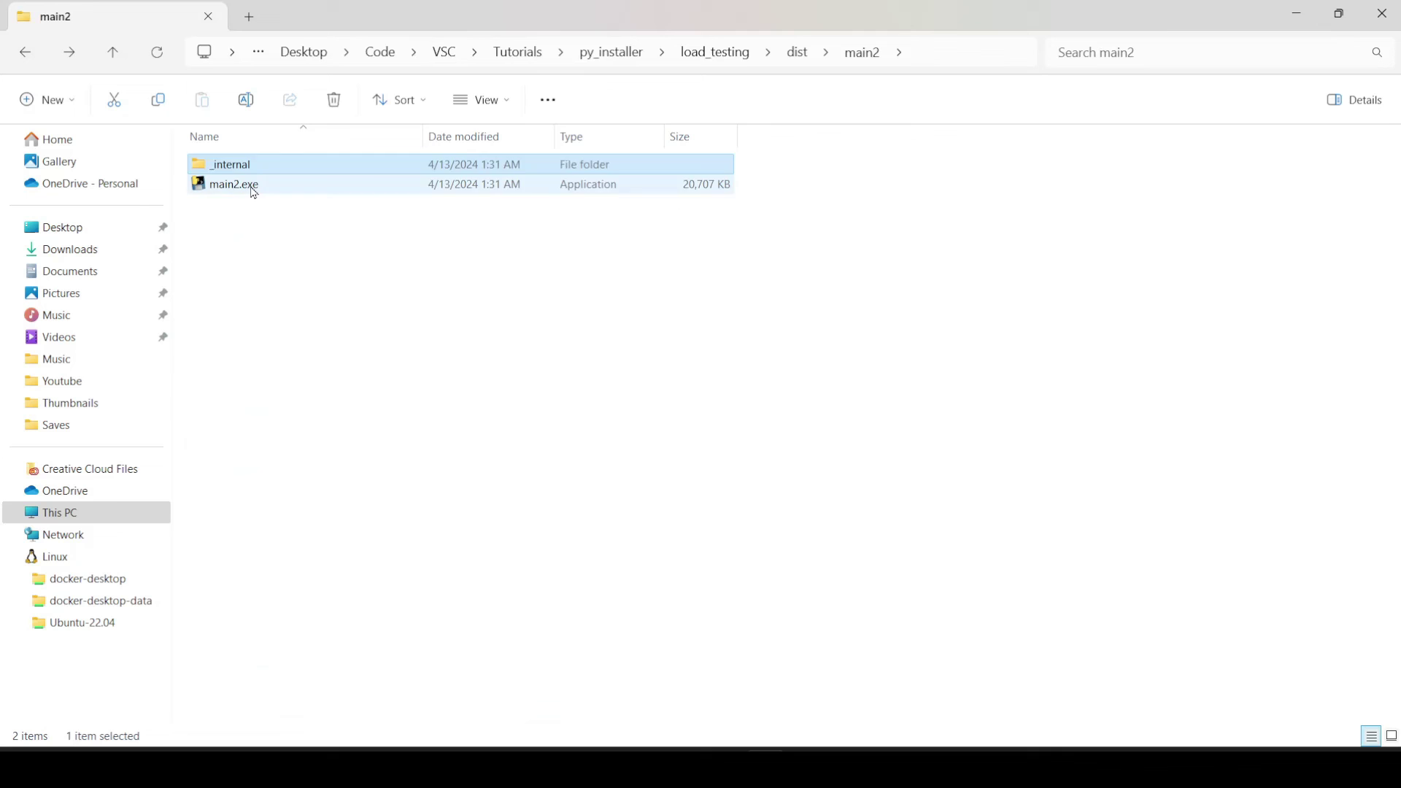
click(254, 191)
click(231, 166)
click(276, 216)
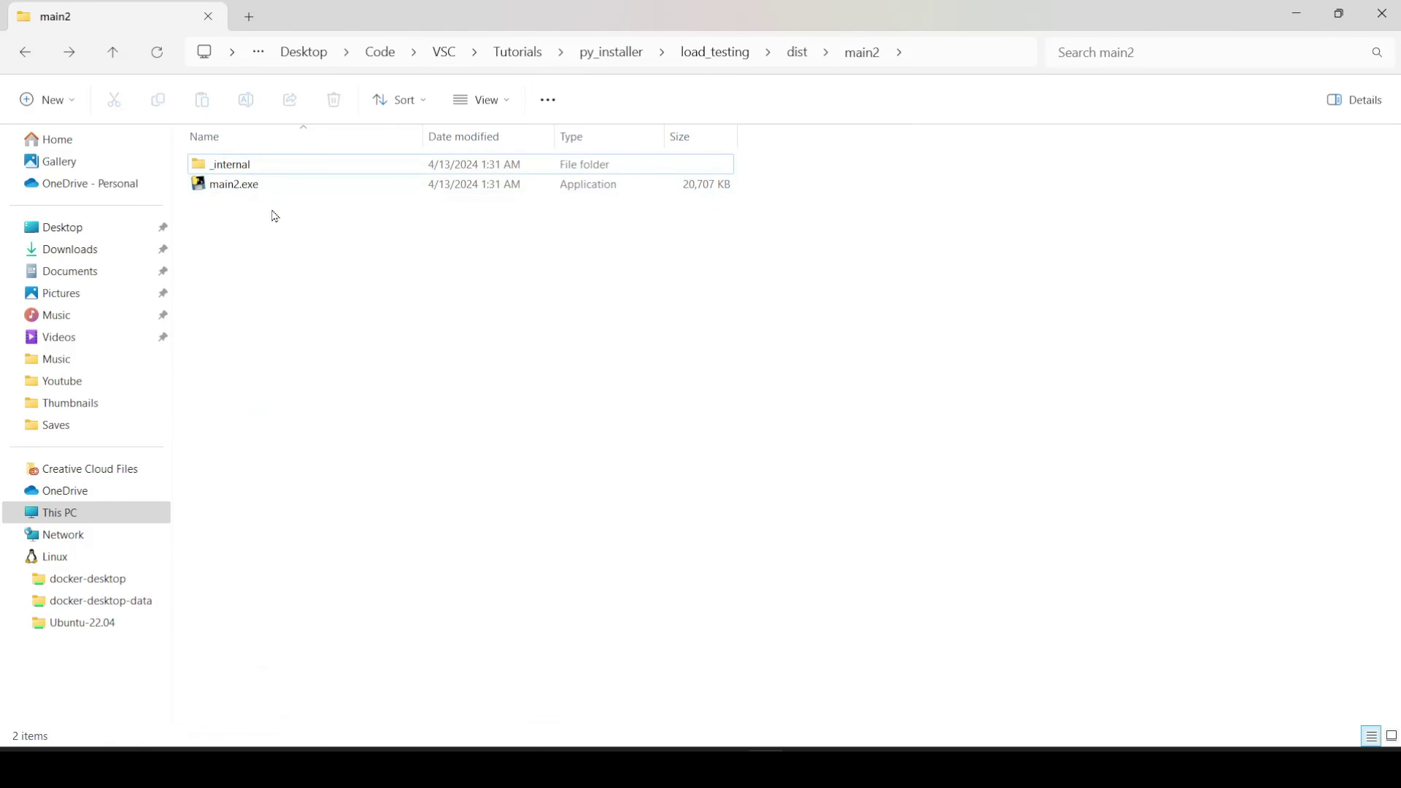